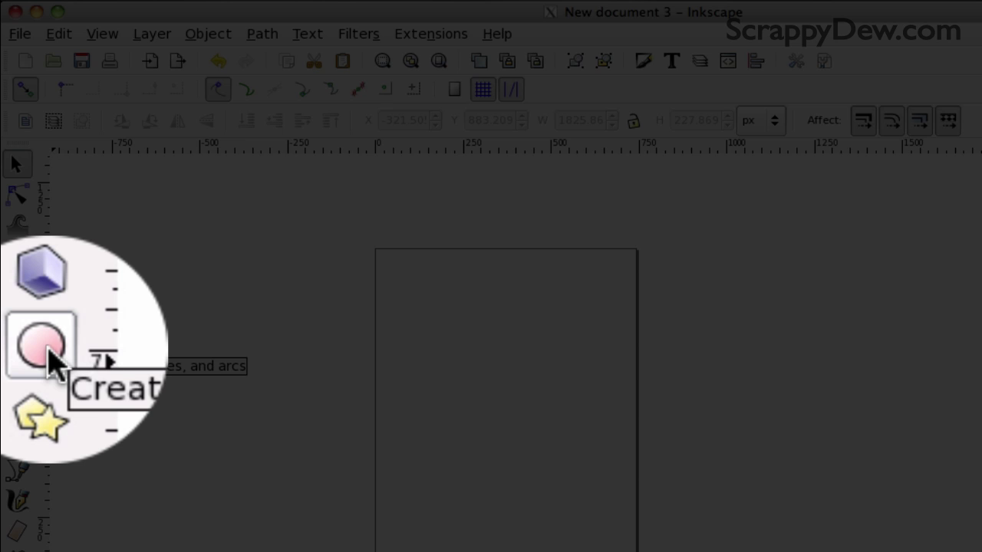
Draw a red filled circle with the Ellipse tool in the lower middle of the page.
{"action": "left_click", "coordinate": [17, 343]}
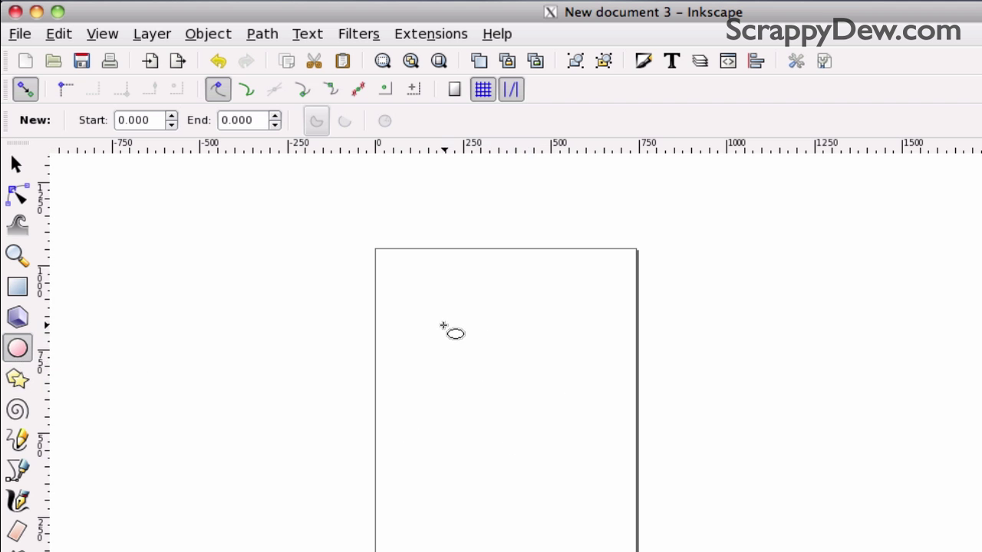
{"action": "left_click_drag", "start_coordinate": [434, 321], "coordinate": [644, 526]}
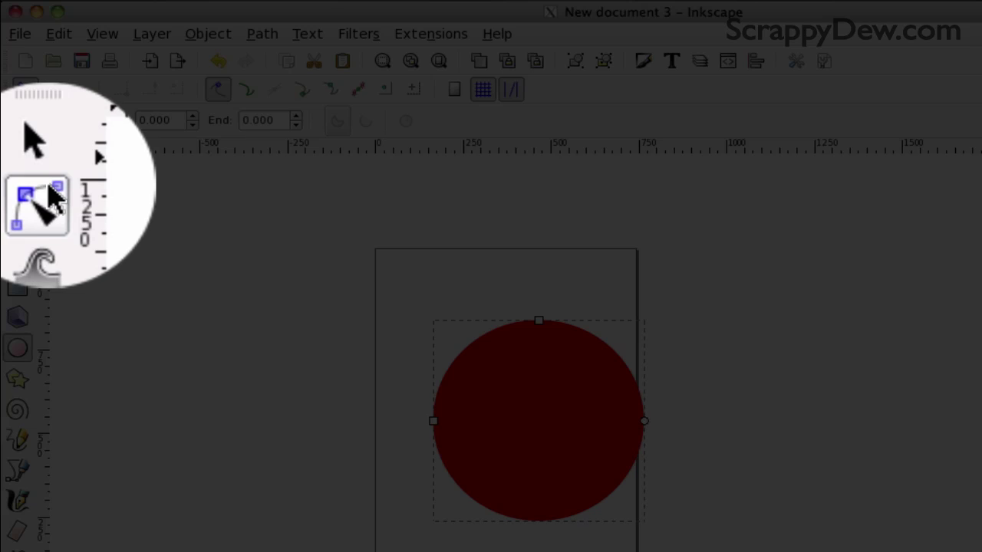
Convert the red circle to a path and break it apart into two halves.
{"action": "left_click", "coordinate": [16, 194]}
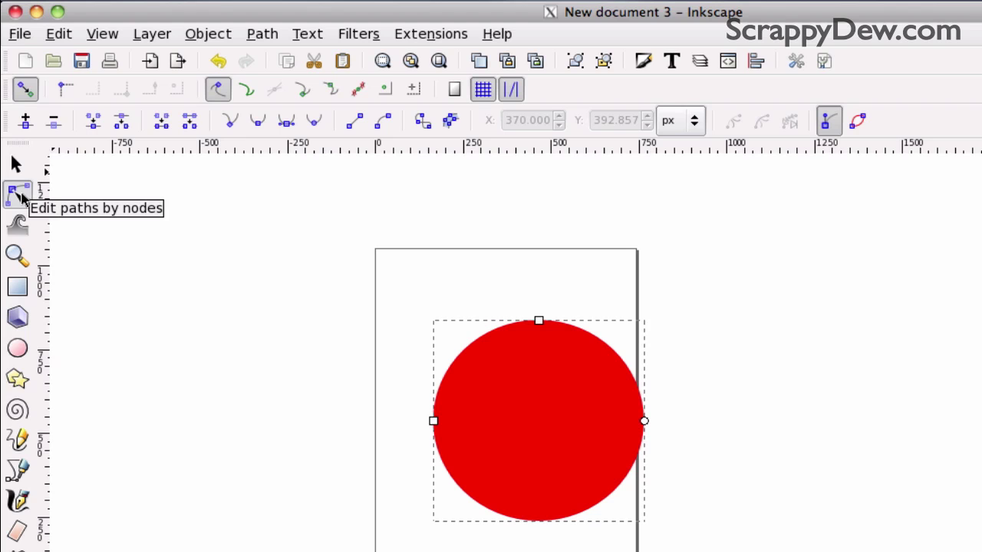
{"action": "left_click", "coordinate": [260, 35]}
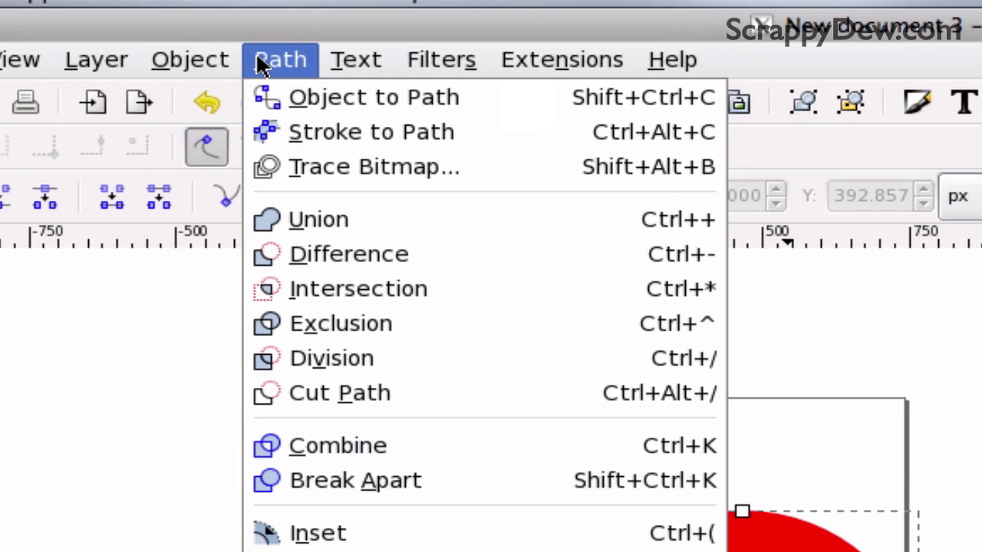
{"action": "left_click", "coordinate": [296, 96]}
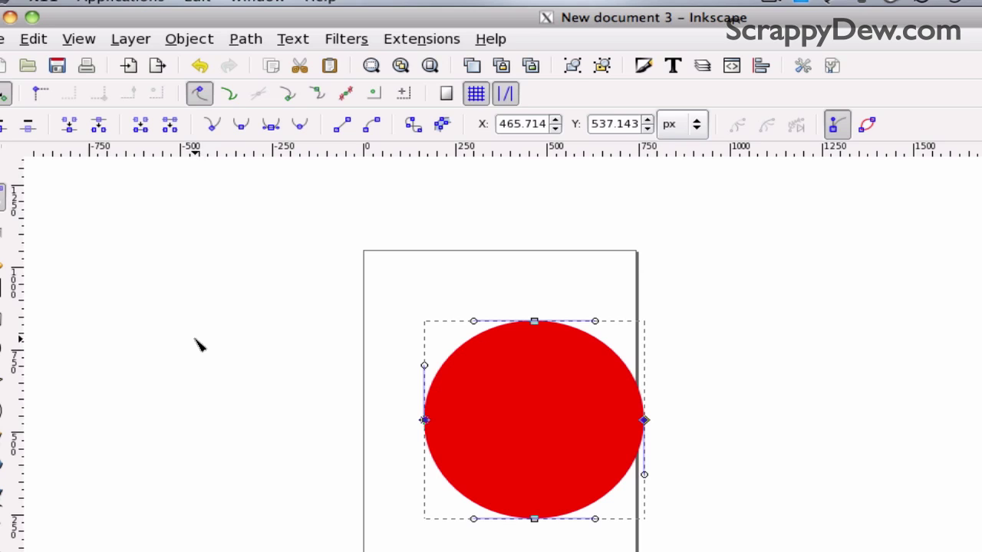
{"action": "left_click", "coordinate": [247, 38]}
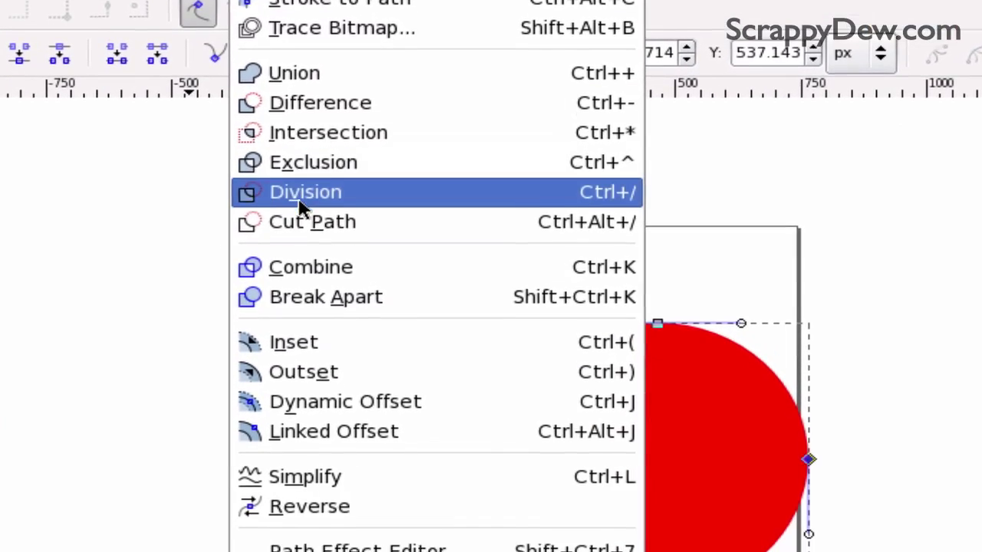
{"action": "left_click", "coordinate": [301, 265]}
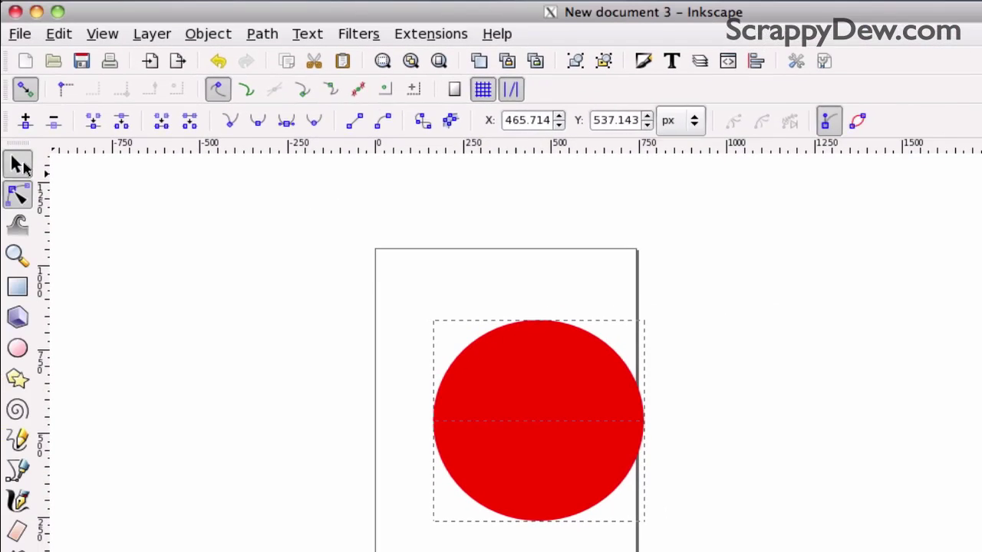
Select the lower half-circle, drag it off the page and delete it.
{"action": "key", "text": "s"}
{"action": "left_click", "coordinate": [292, 401]}
{"action": "left_click", "coordinate": [521, 456]}
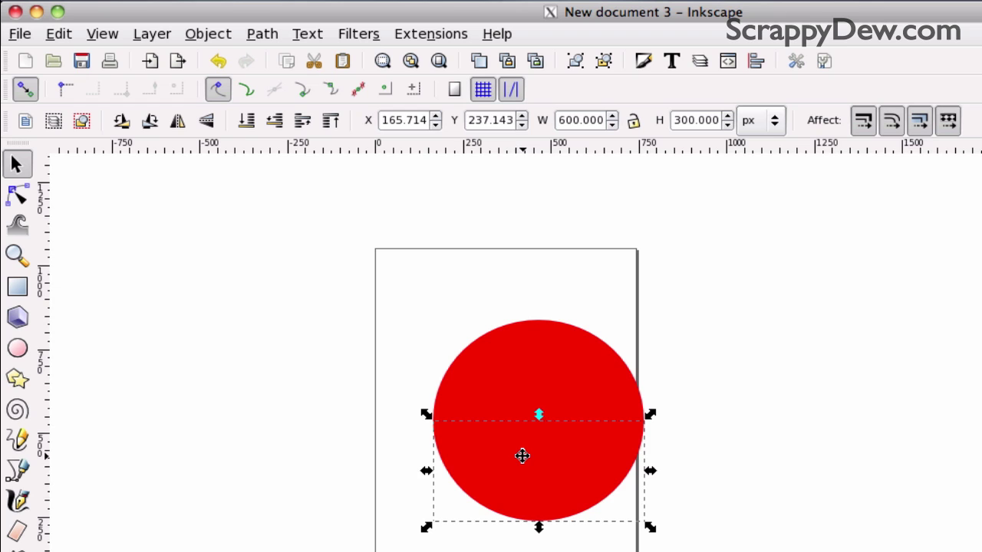
{"action": "left_click_drag", "start_coordinate": [522, 455], "coordinate": [864, 468]}
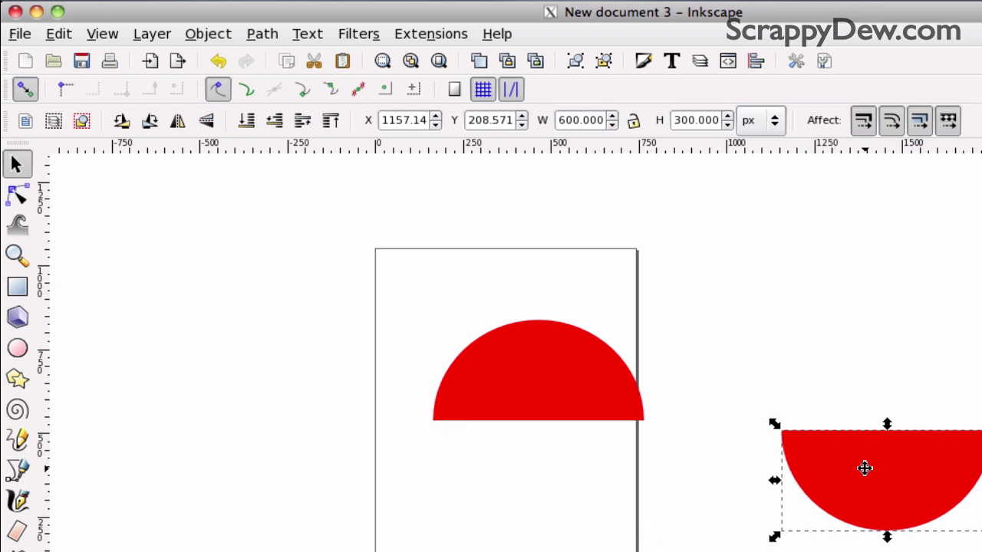
{"action": "key", "text": "Delete"}
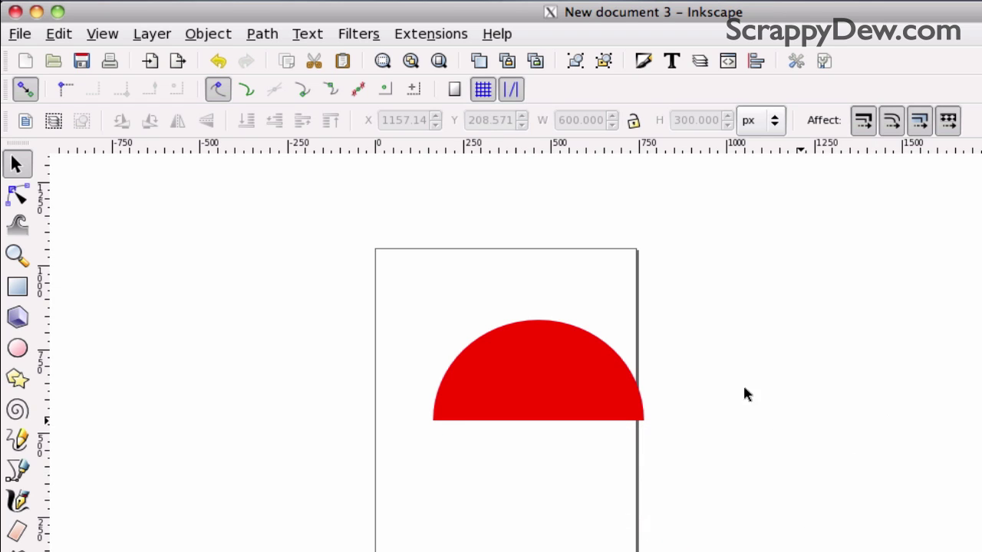
Lower the semicircle and center the 'Welcome Home Everyone How Are You' text line above it.
{"action": "left_click_drag", "start_coordinate": [524, 362], "coordinate": [485, 458]}
{"action": "left_click", "coordinate": [391, 329]}
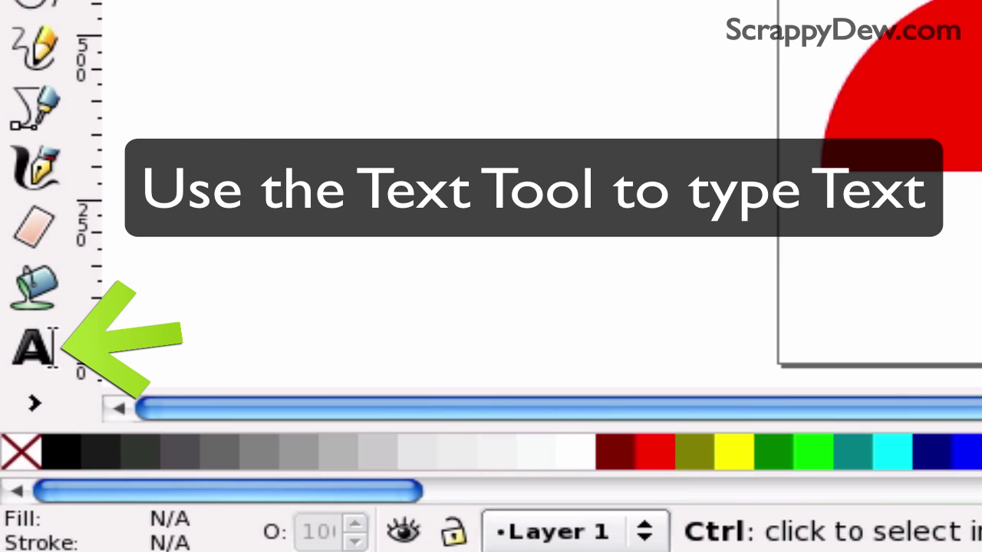
{"action": "key", "text": "t"}
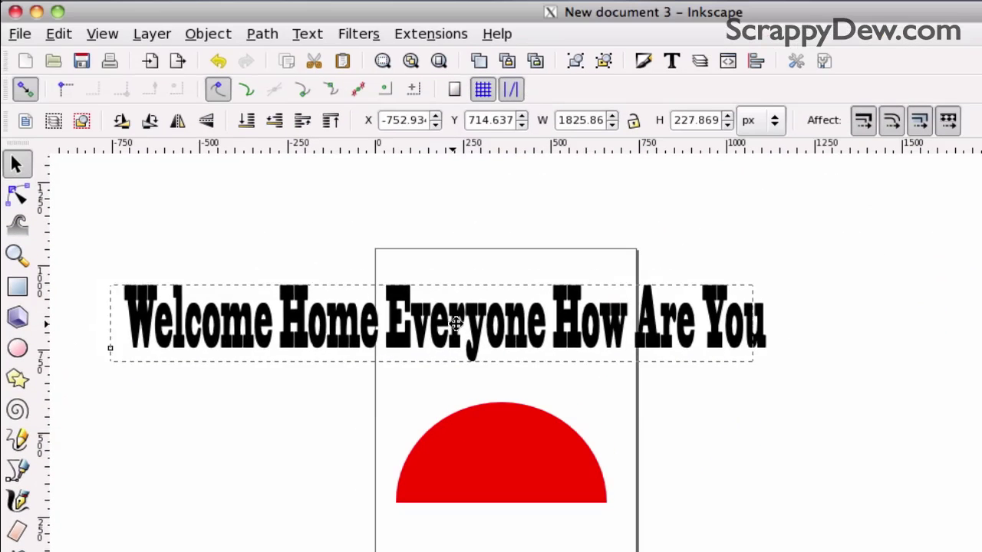
{"action": "left_click_drag", "start_coordinate": [446, 321], "coordinate": [510, 322]}
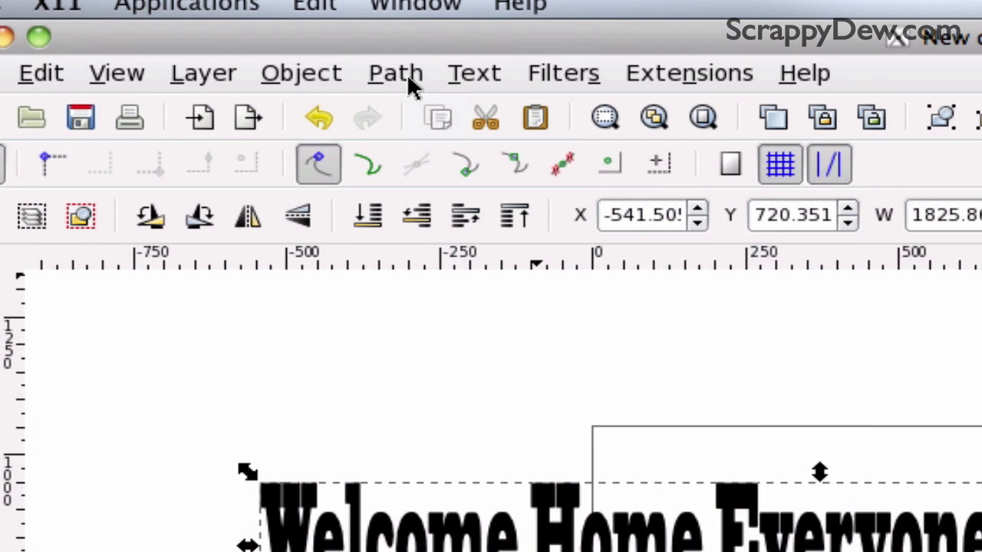
Convert the Welcome Home text to paths and raise it above the red semicircle.
{"action": "left_click", "coordinate": [406, 77]}
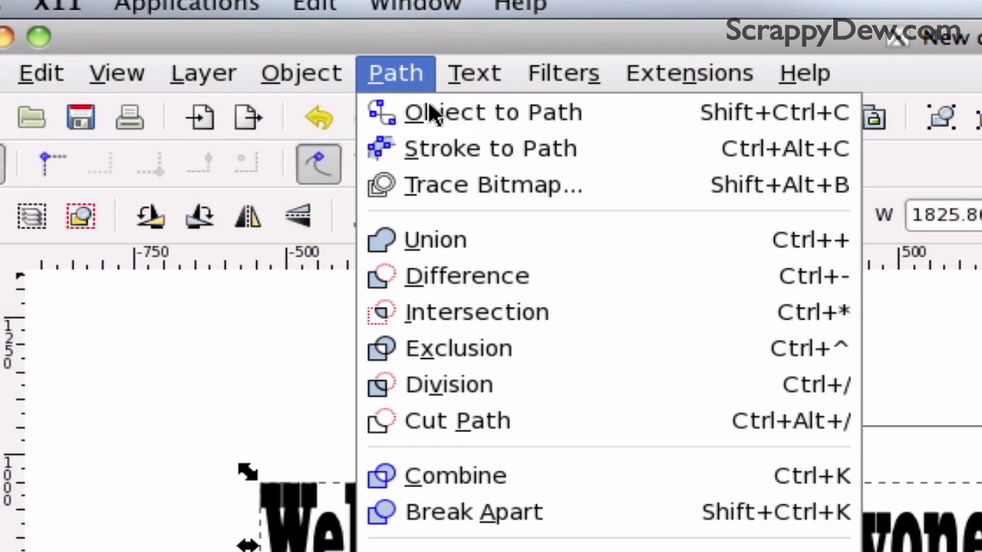
{"action": "left_click", "coordinate": [435, 115]}
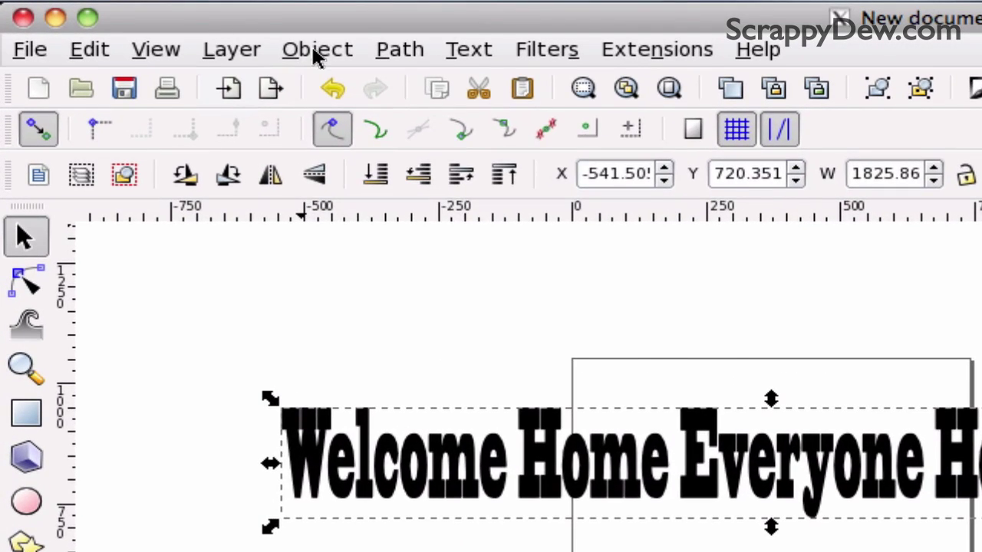
{"action": "left_click", "coordinate": [274, 46]}
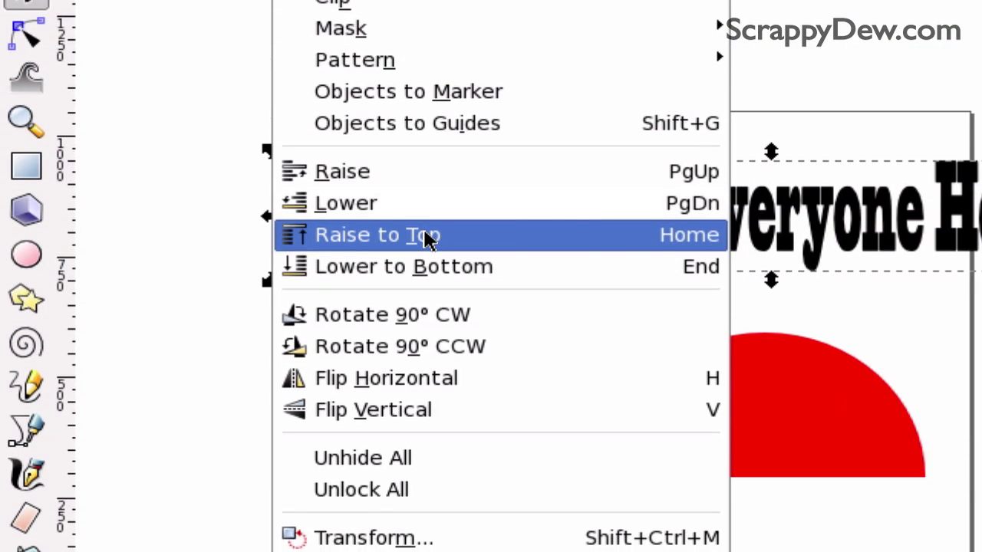
{"action": "left_click", "coordinate": [426, 233]}
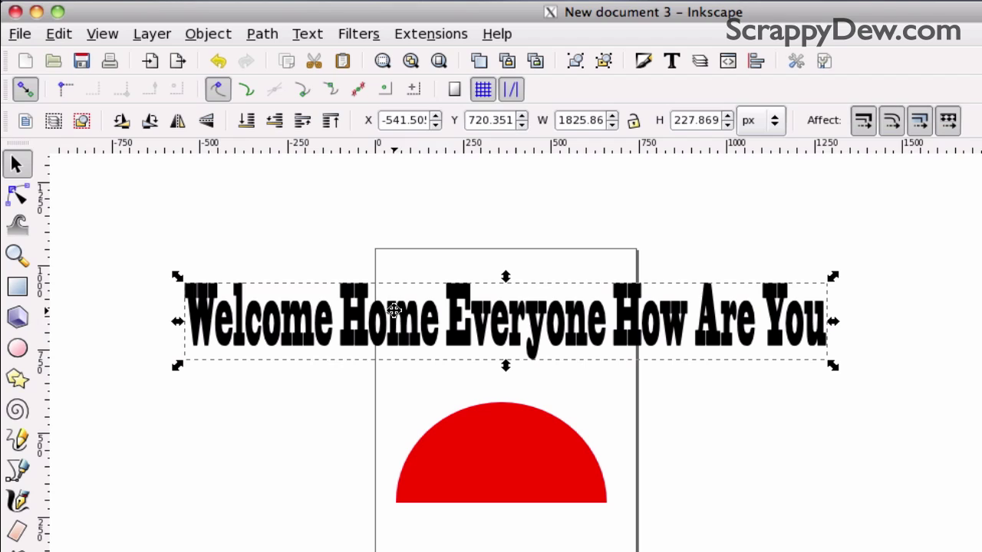
Apply Pattern along Path to the text and semicircle, using Single, stretched copy with Live preview.
{"action": "left_click", "coordinate": [456, 441], "text": "shift"}
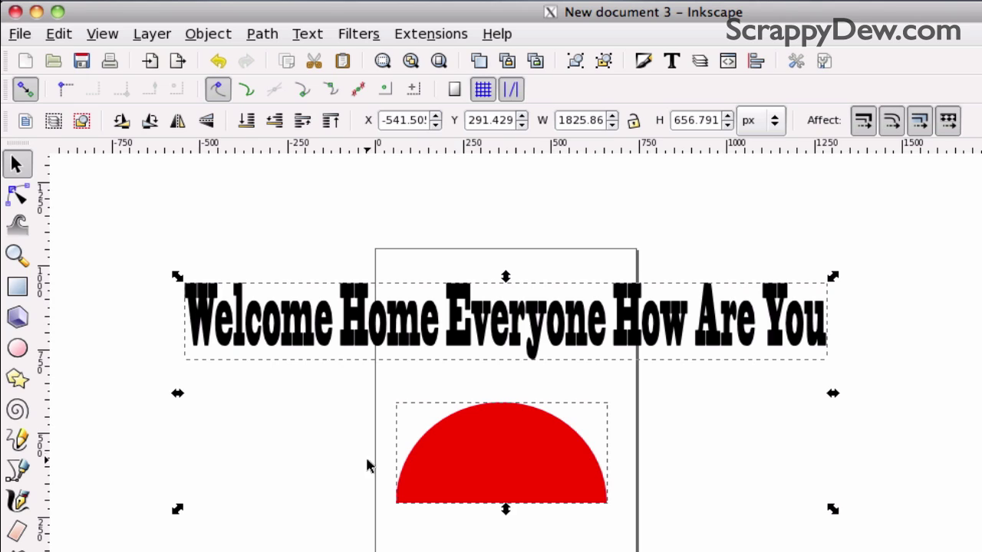
{"action": "left_click", "coordinate": [422, 33]}
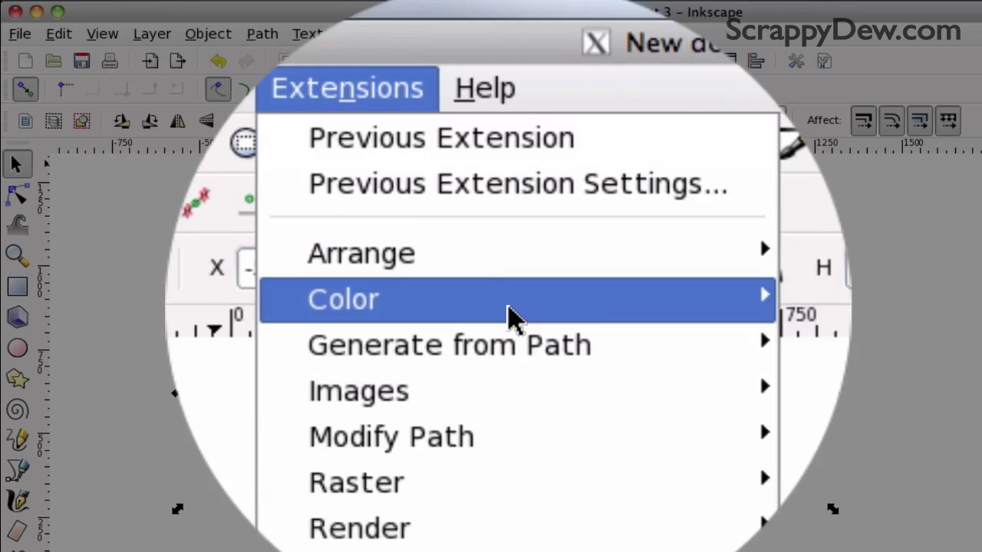
{"action": "mouse_move", "coordinate": [460, 302]}
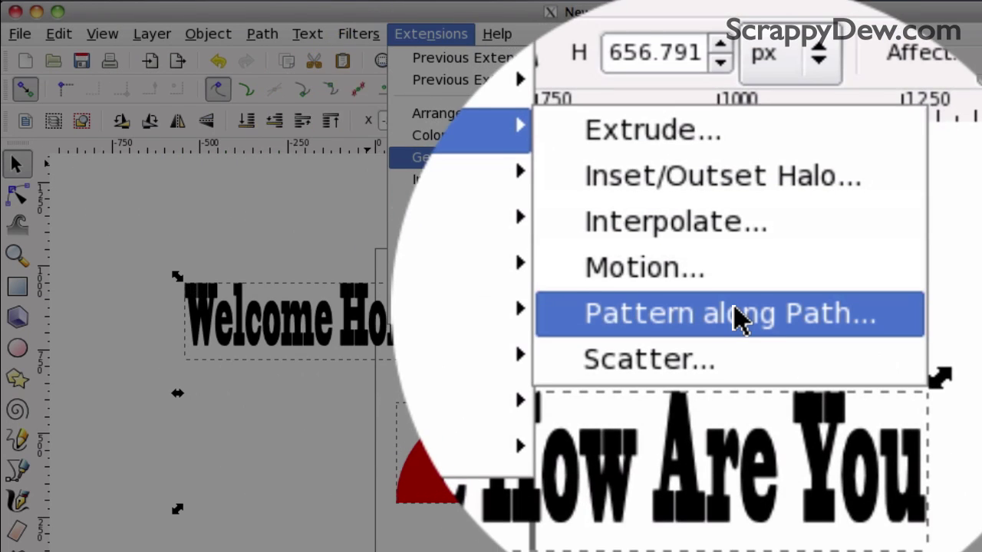
{"action": "left_click", "coordinate": [734, 317]}
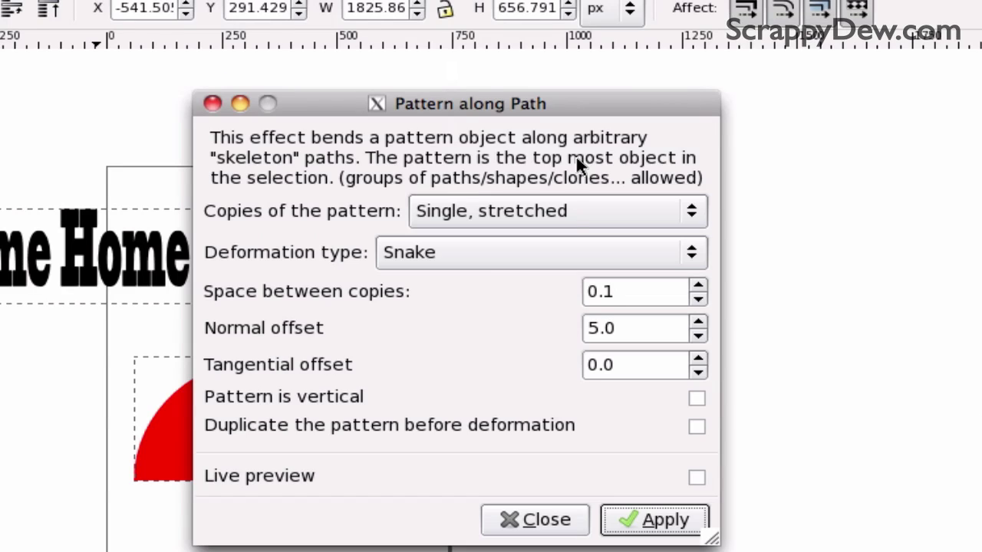
{"action": "left_click_drag", "start_coordinate": [626, 107], "coordinate": [766, 71]}
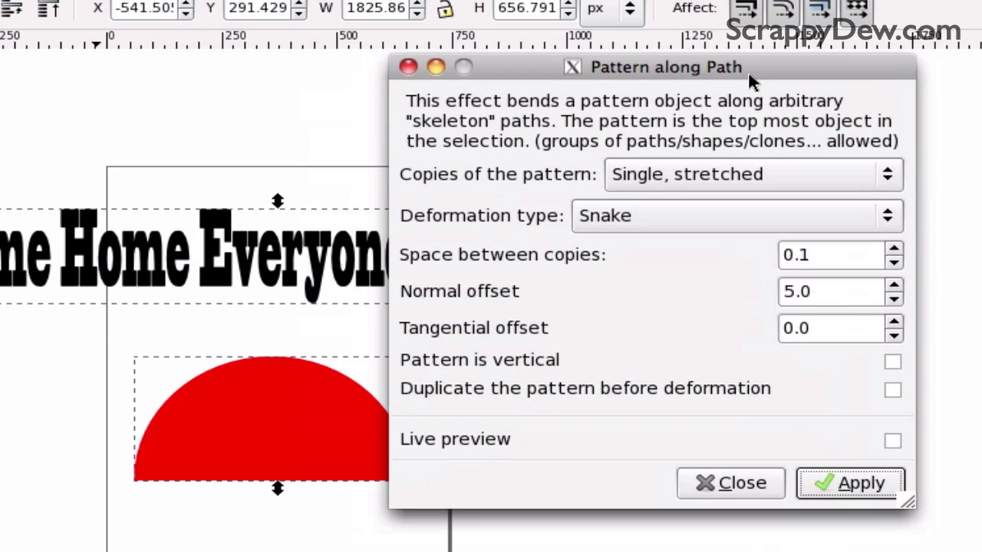
{"action": "left_click", "coordinate": [877, 186]}
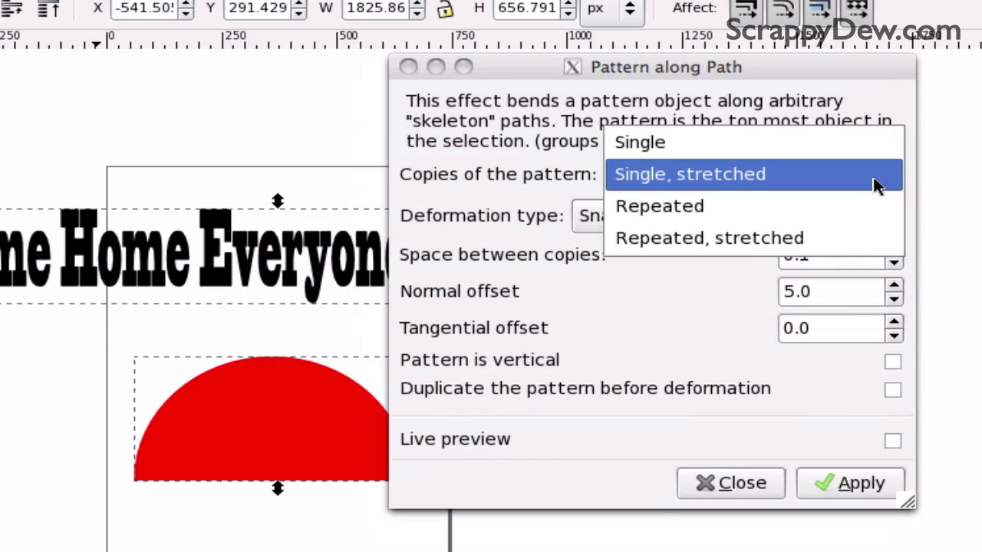
{"action": "left_click", "coordinate": [748, 184]}
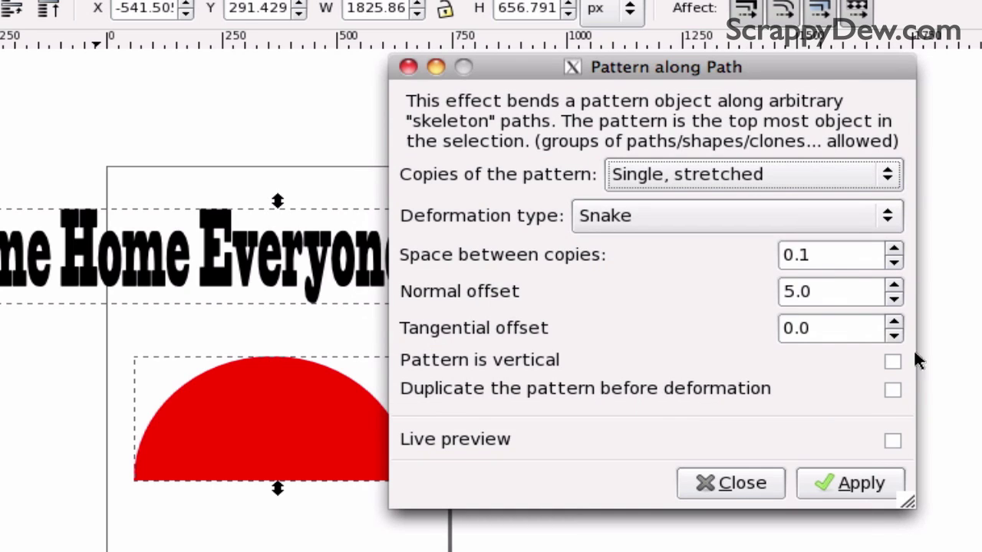
{"action": "left_click", "coordinate": [895, 442]}
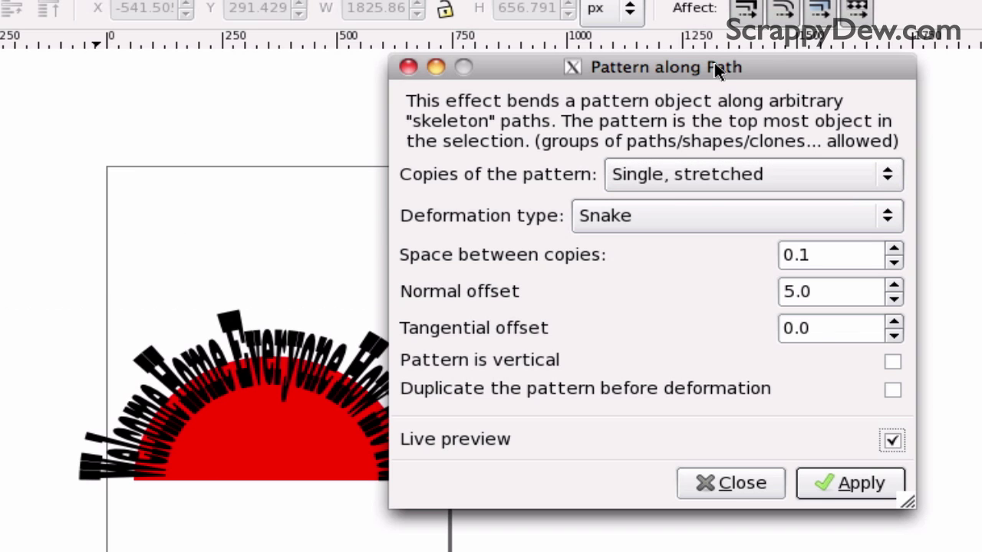
{"action": "left_click_drag", "start_coordinate": [714, 62], "coordinate": [961, 73]}
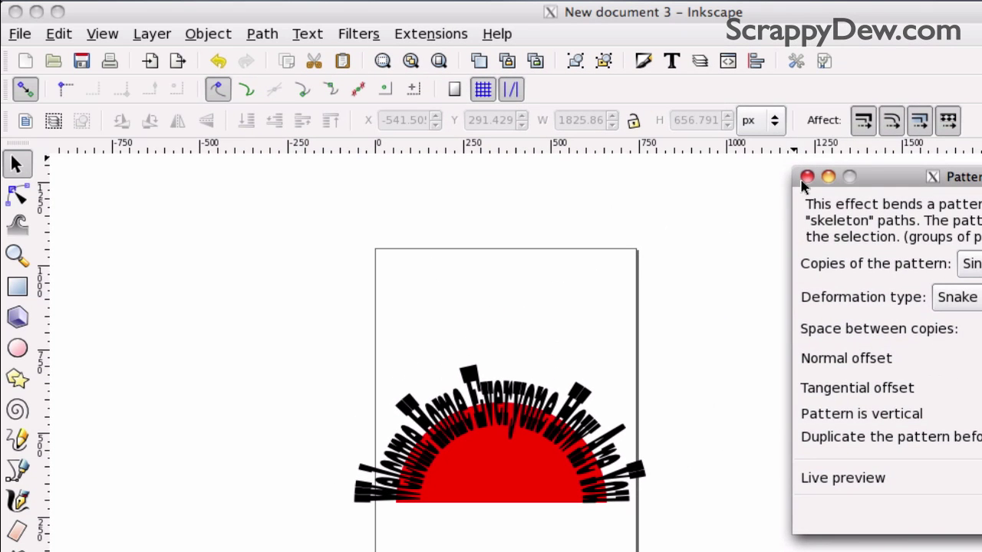
Close the Pattern along Path settings and delete the red half-circle.
{"action": "left_click", "coordinate": [806, 177]}
{"action": "left_click", "coordinate": [504, 456]}
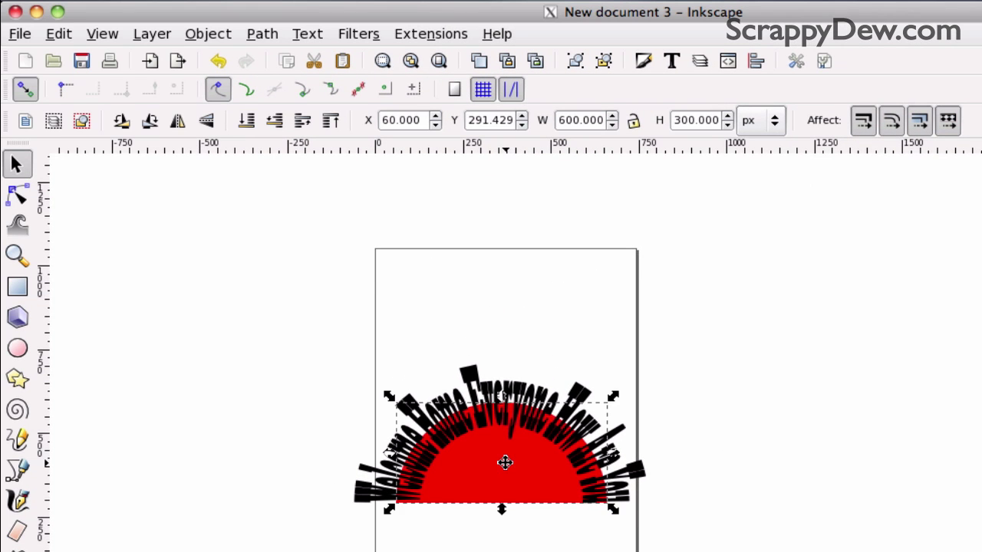
{"action": "mouse_move", "coordinate": [504, 460]}
{"action": "left_mouse_down"}
{"action": "mouse_move", "coordinate": [684, 452]}
{"action": "mouse_move", "coordinate": [955, 354]}
{"action": "left_mouse_up"}
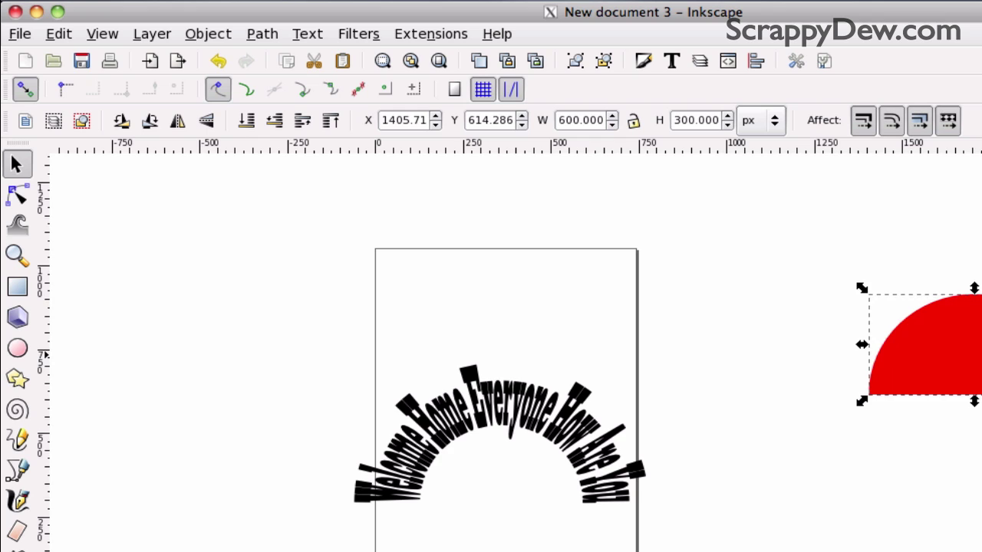
{"action": "key", "text": "Delete"}
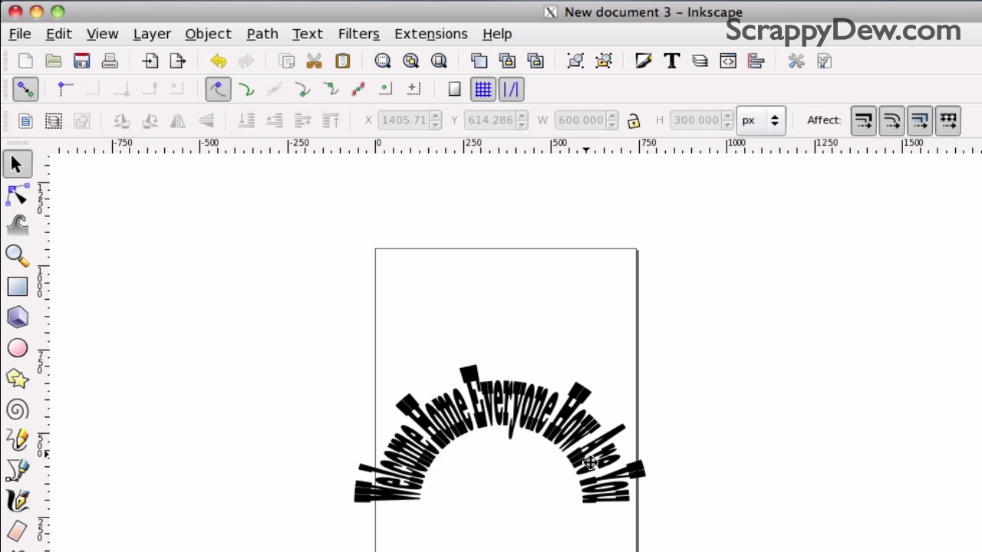
Enlarge the arched text to 1533.14 × 661.385 px and move it higher on the page.
{"action": "left_click", "coordinate": [574, 459]}
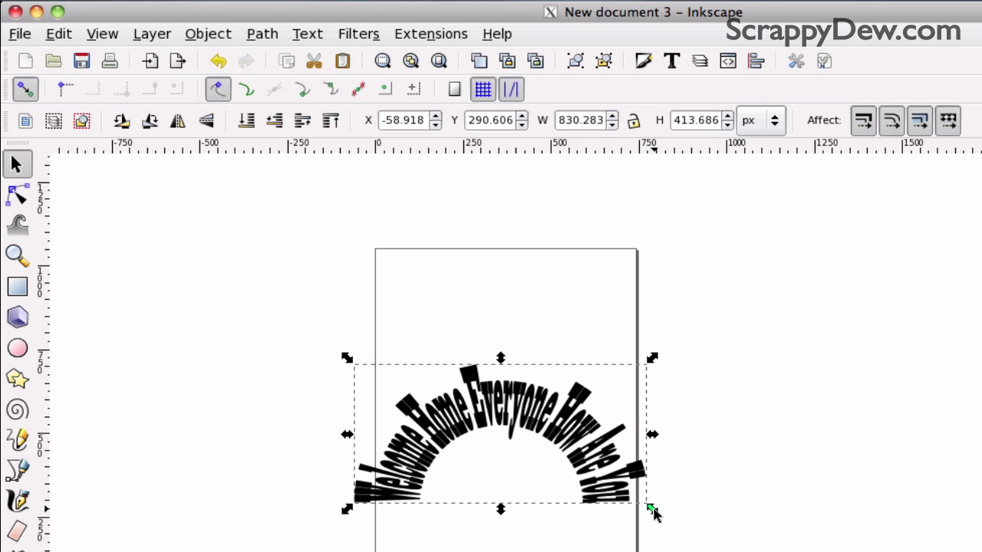
{"action": "left_click_drag", "start_coordinate": [652, 509], "coordinate": [833, 549]}
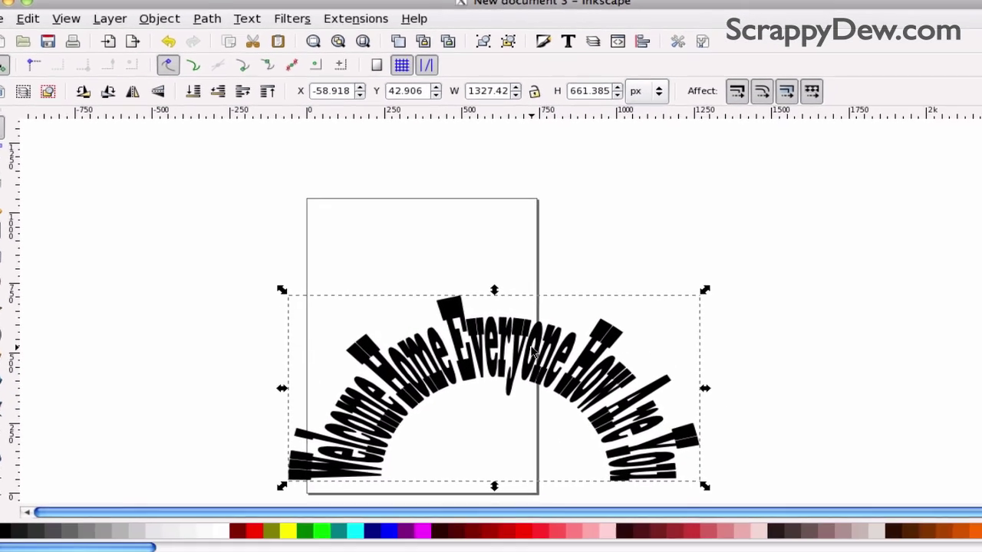
{"action": "left_click_drag", "start_coordinate": [511, 334], "coordinate": [441, 232]}
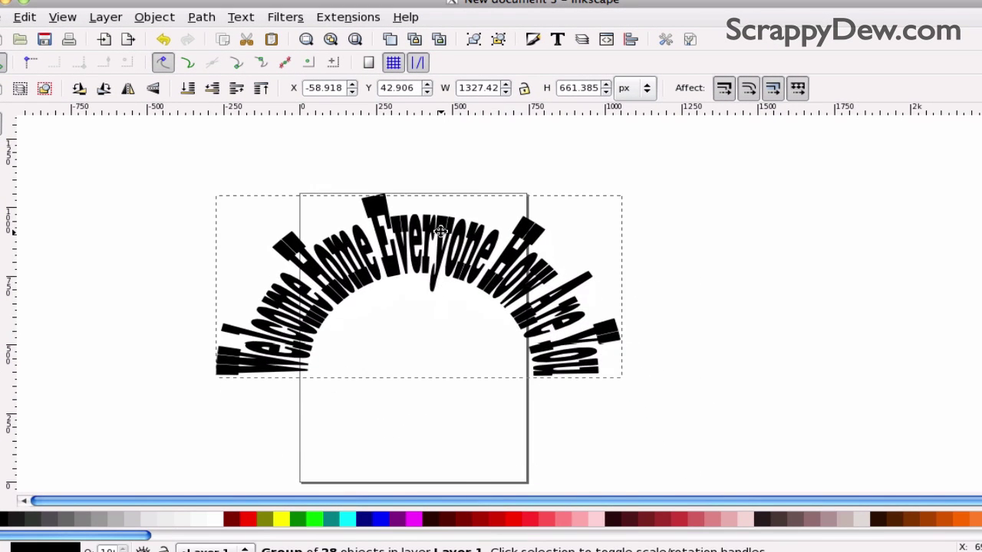
{"action": "left_click_drag", "start_coordinate": [627, 283], "coordinate": [691, 286]}
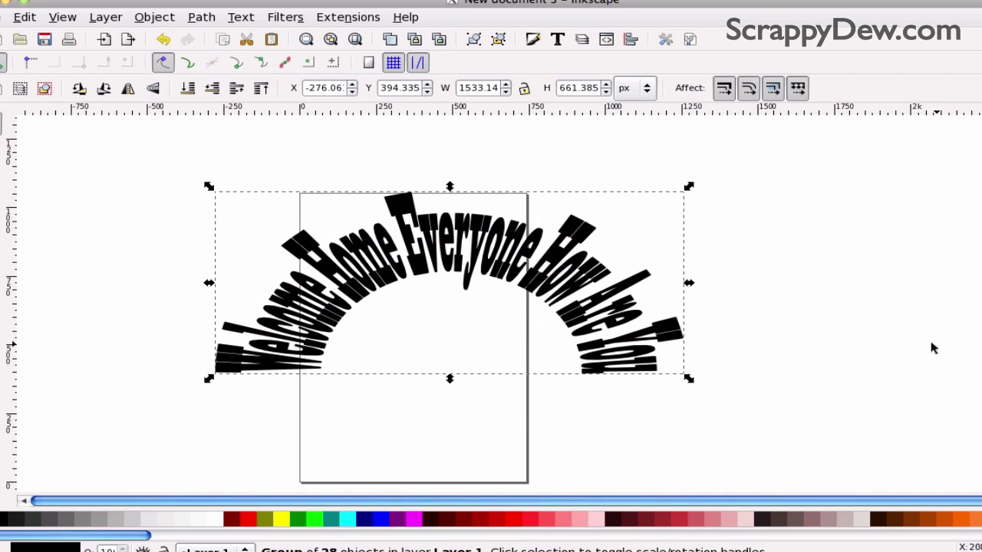
{"action": "left_click", "coordinate": [882, 352]}
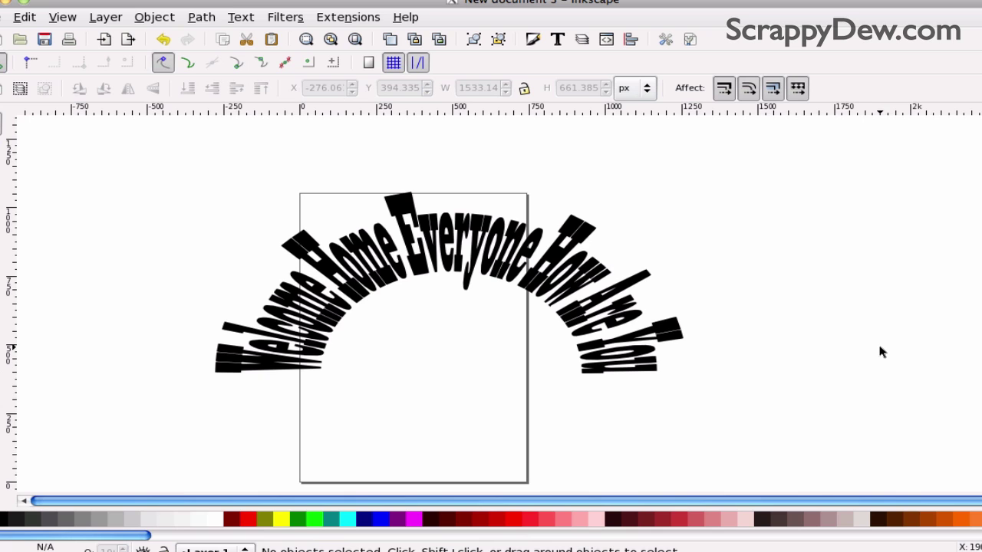